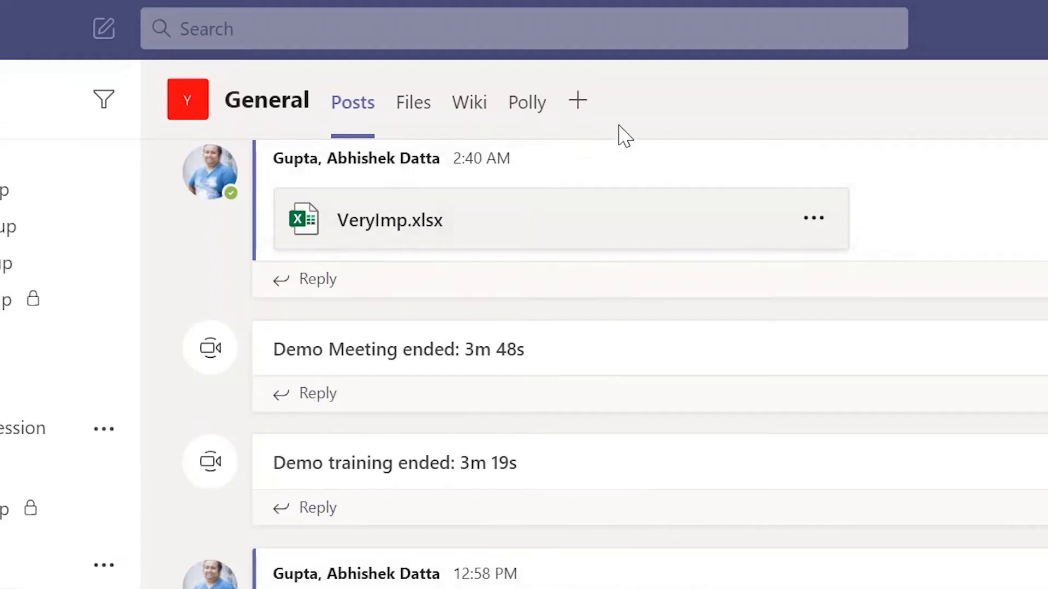
Look over the apps that can be added as channel tabs and the General channel's Polly results page
{"action": "left_click", "coordinate": [577, 101]}
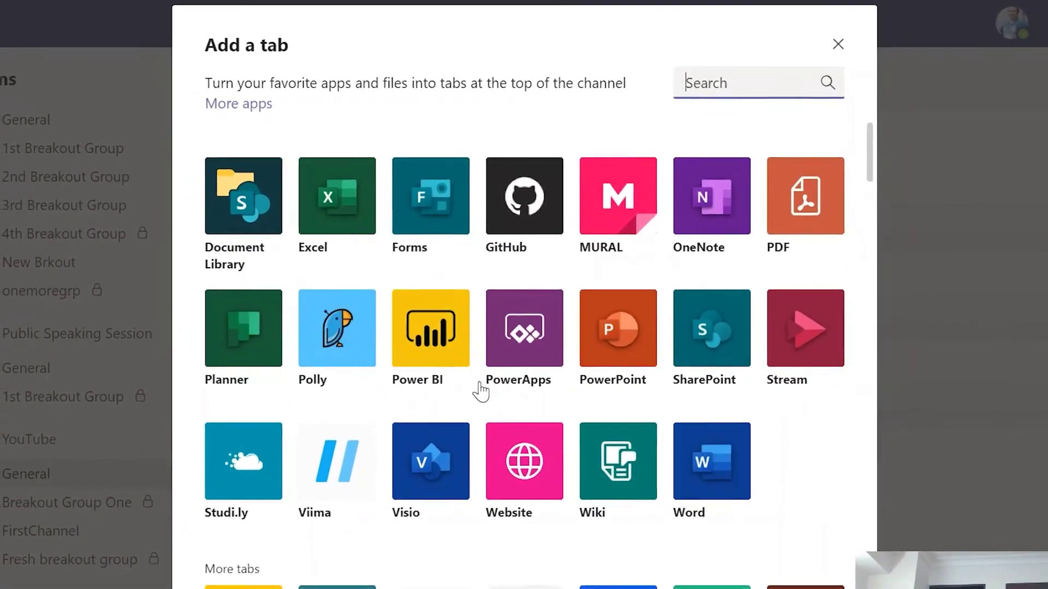
{"action": "left_click", "coordinate": [832, 43]}
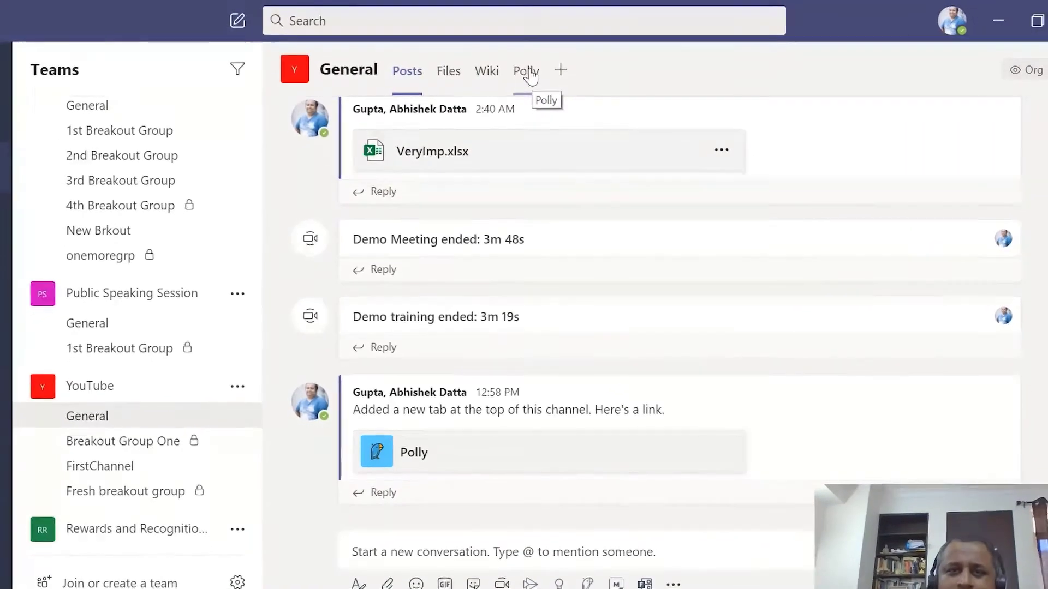
{"action": "left_click", "coordinate": [532, 79]}
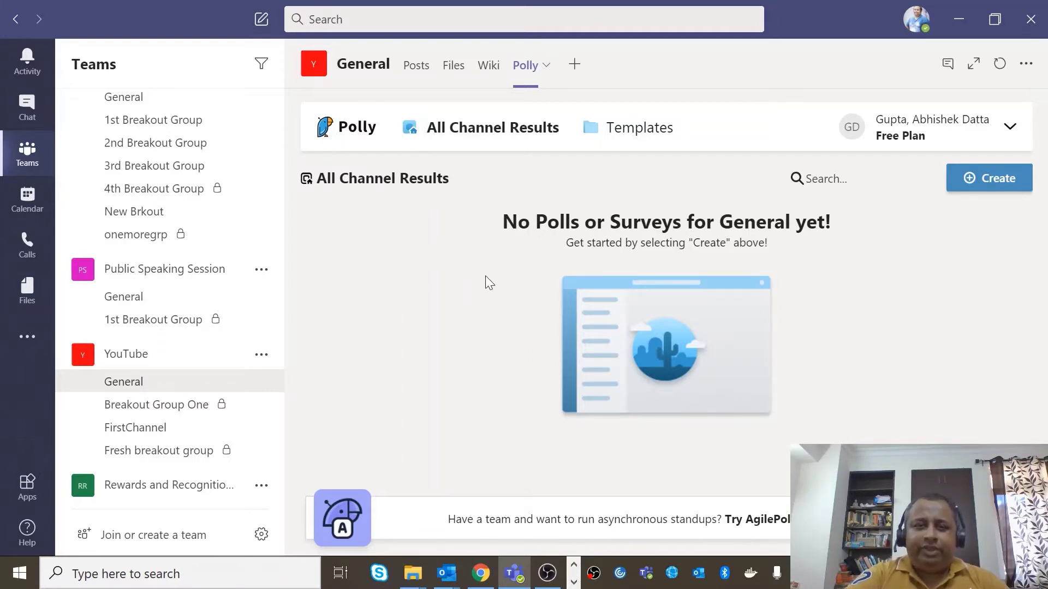
{"action": "left_click", "coordinate": [417, 66]}
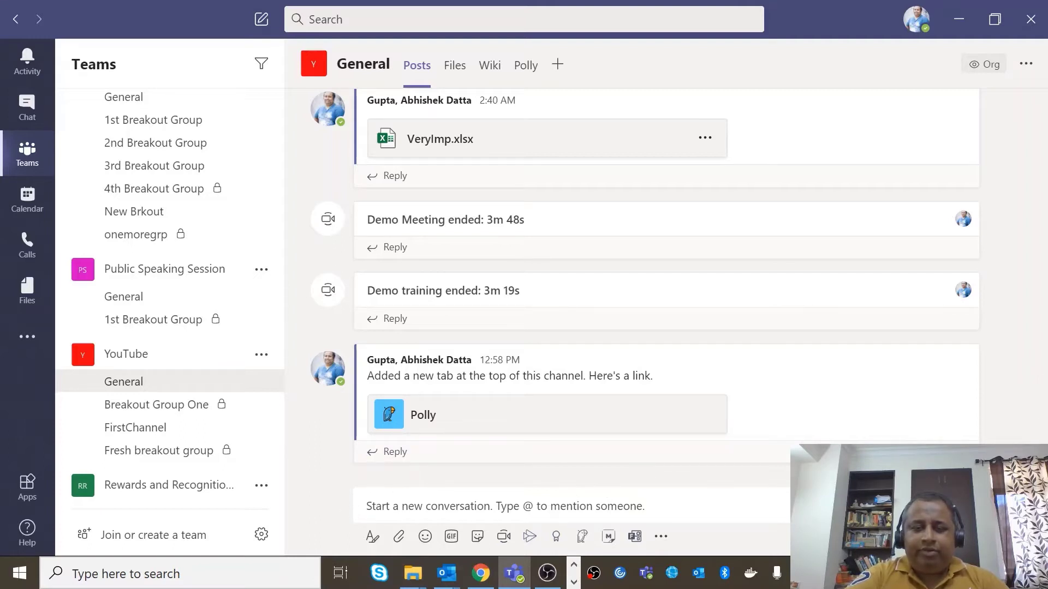
Start a new Polly poll from the General channel's message box, keeping Multiple choice as the question type
{"action": "left_click", "coordinate": [582, 539]}
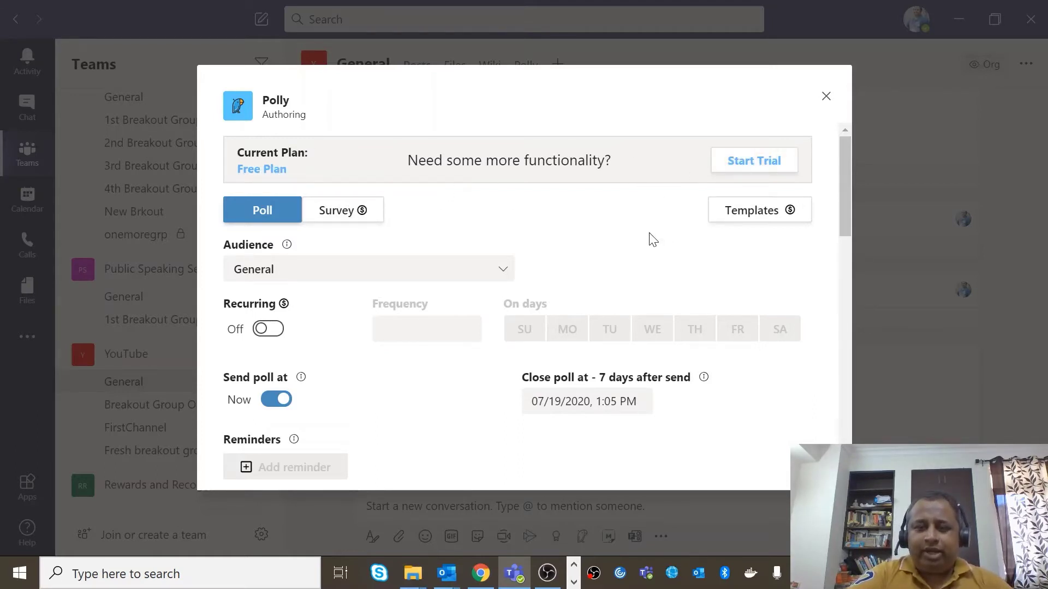
{"action": "scroll", "coordinate": [635, 257], "scroll_direction": "down", "scroll_amount": 3}
{"action": "scroll", "coordinate": [634, 257], "scroll_direction": "down", "scroll_amount": 1}
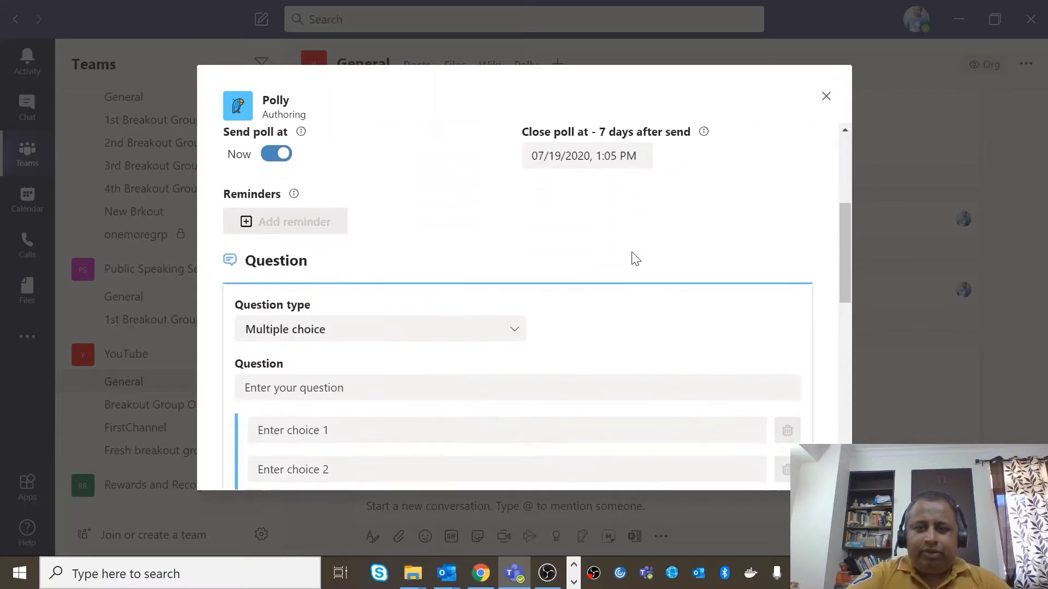
{"action": "scroll", "coordinate": [718, 243], "scroll_direction": "down", "scroll_amount": 3}
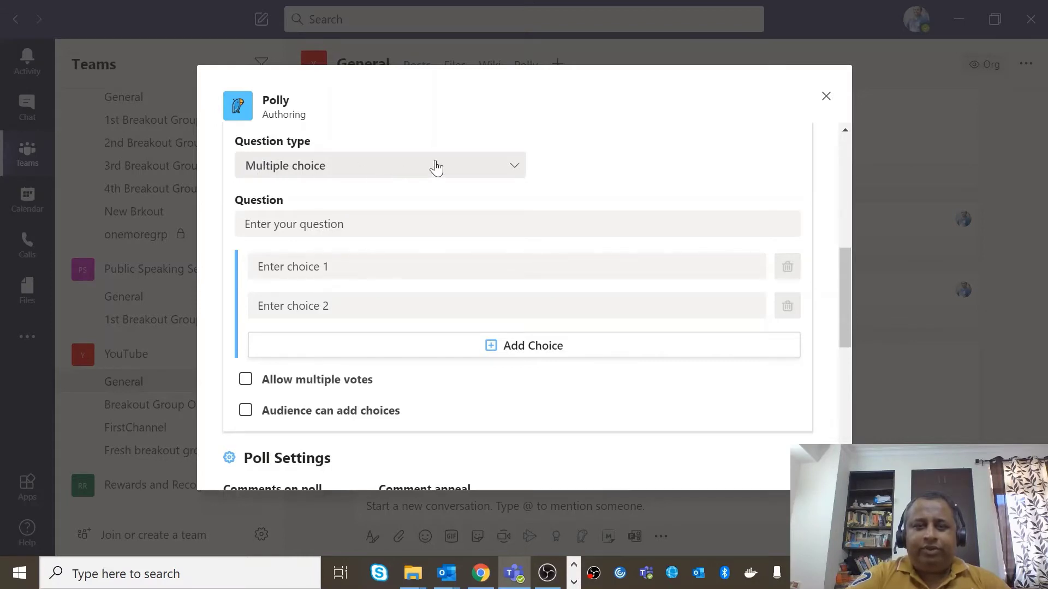
{"action": "left_click", "coordinate": [515, 171]}
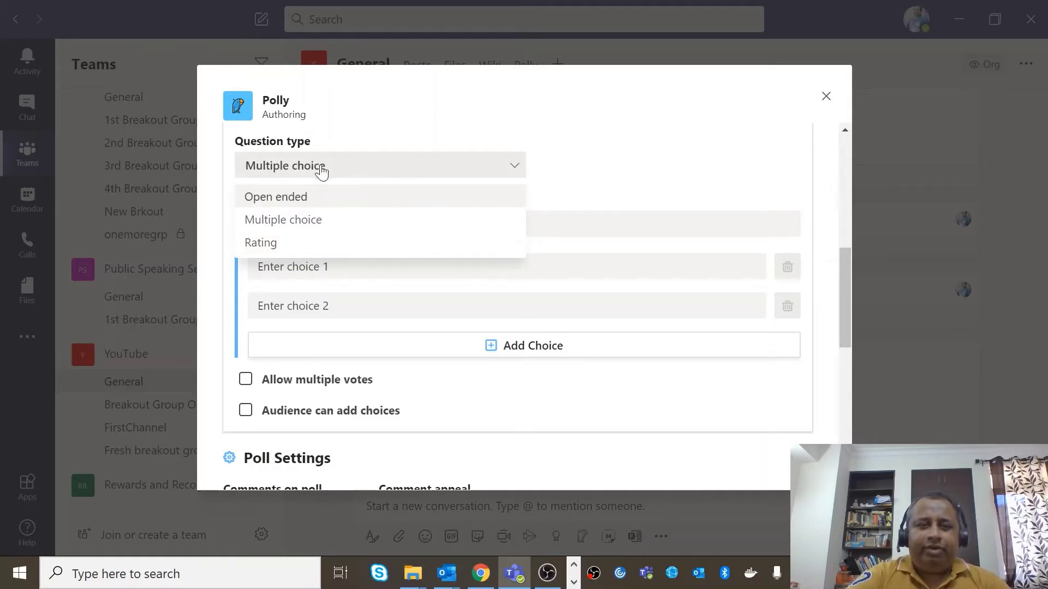
{"action": "left_click", "coordinate": [652, 180]}
Enter the poll question "how was the session ?" with the choices "Great" and "Ok"
{"action": "left_click", "coordinate": [244, 224]}
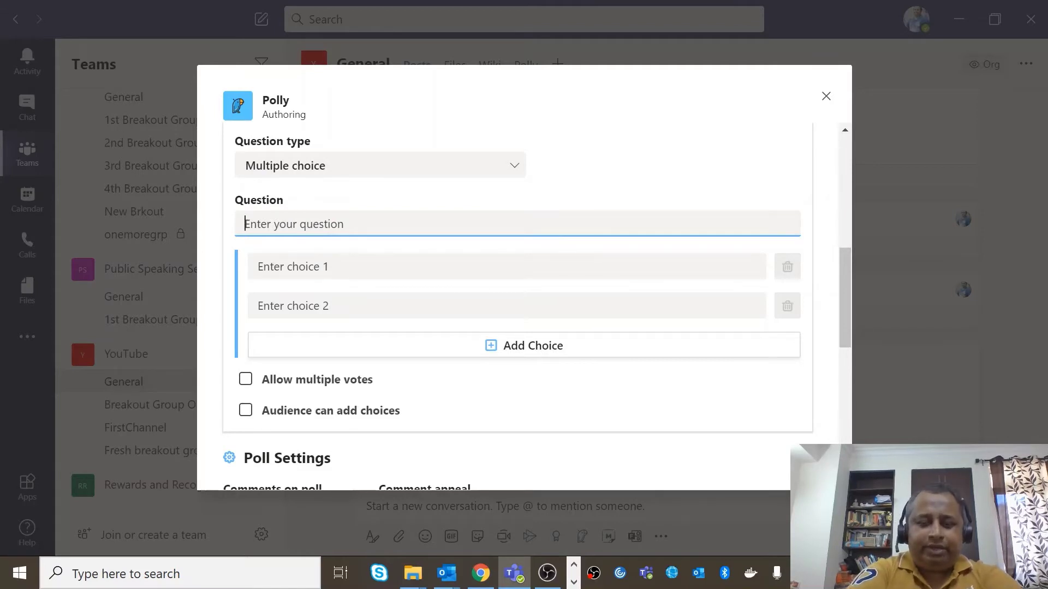
{"action": "type", "text": "how w"}
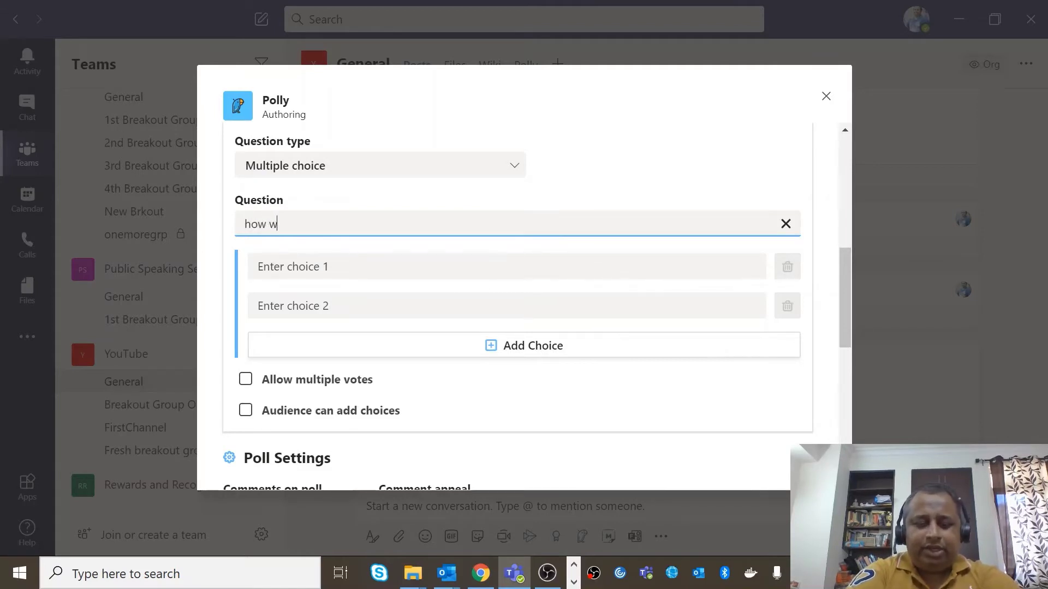
{"action": "type", "text": "as the se"}
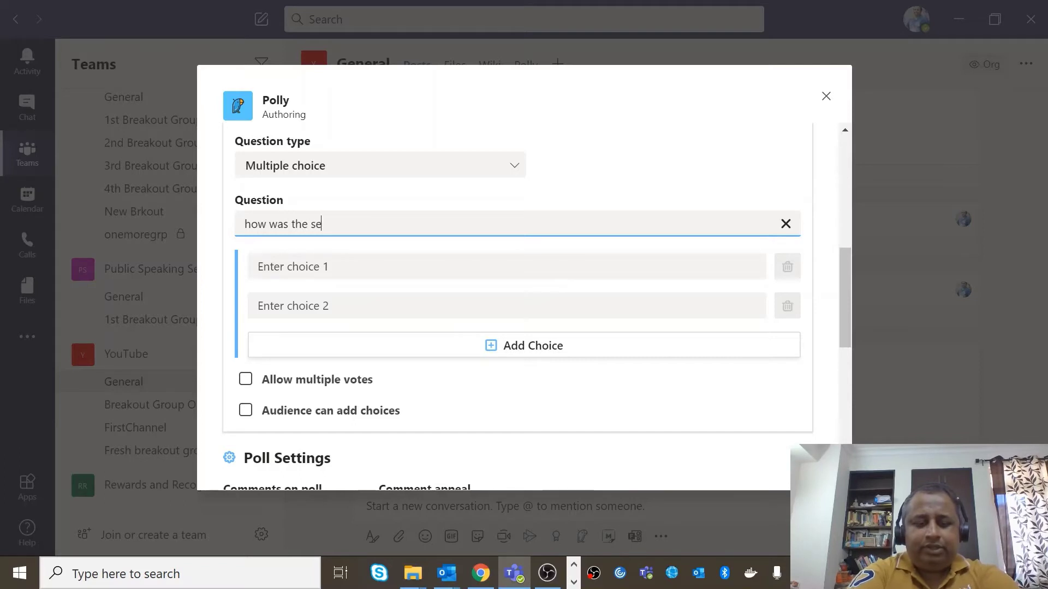
{"action": "type", "text": "ssion ?"}
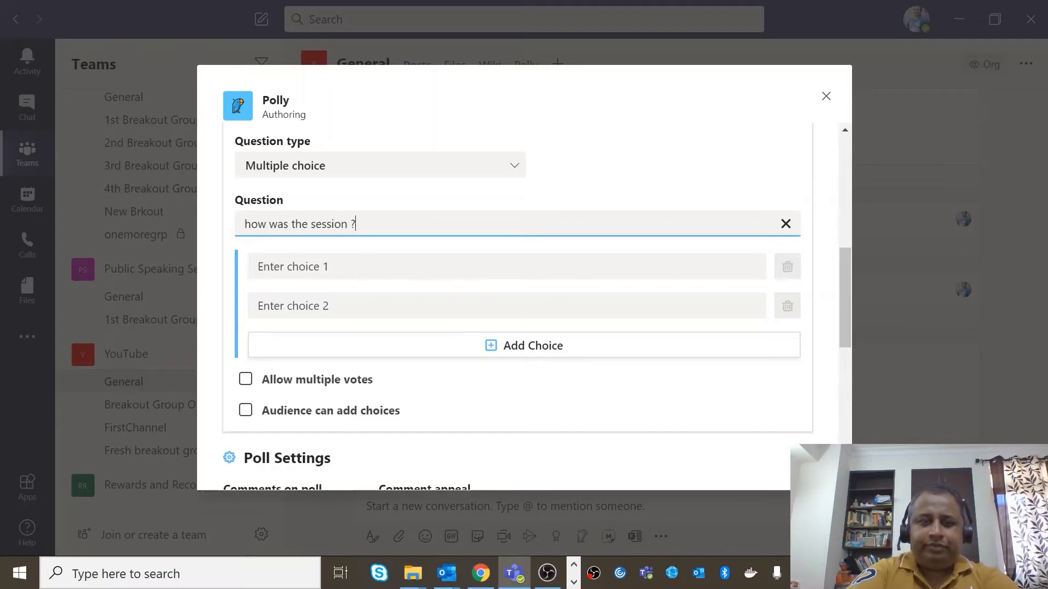
{"action": "left_click", "coordinate": [327, 267]}
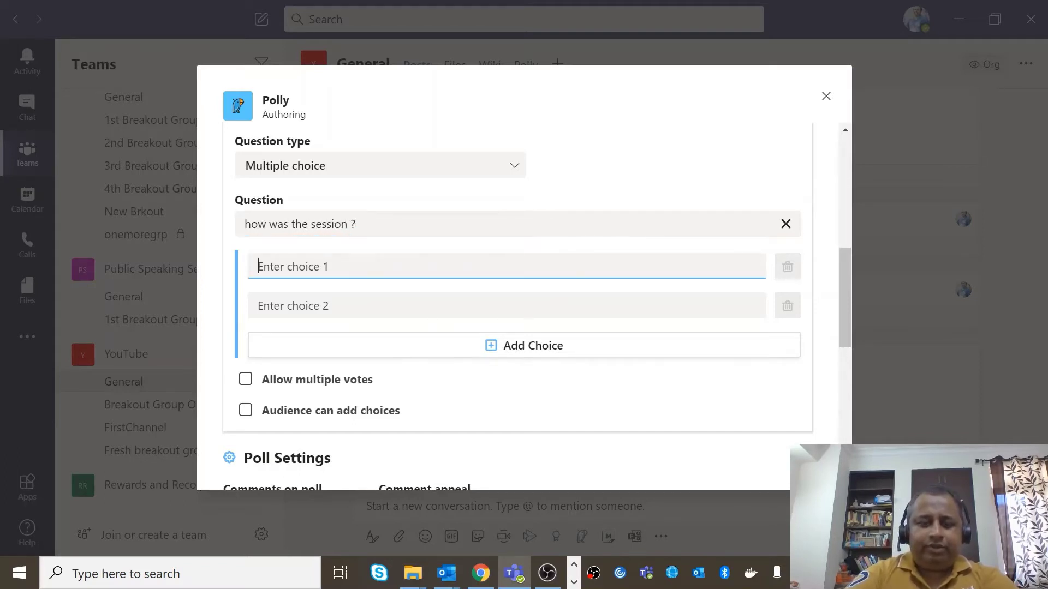
{"action": "type", "text": "Great"}
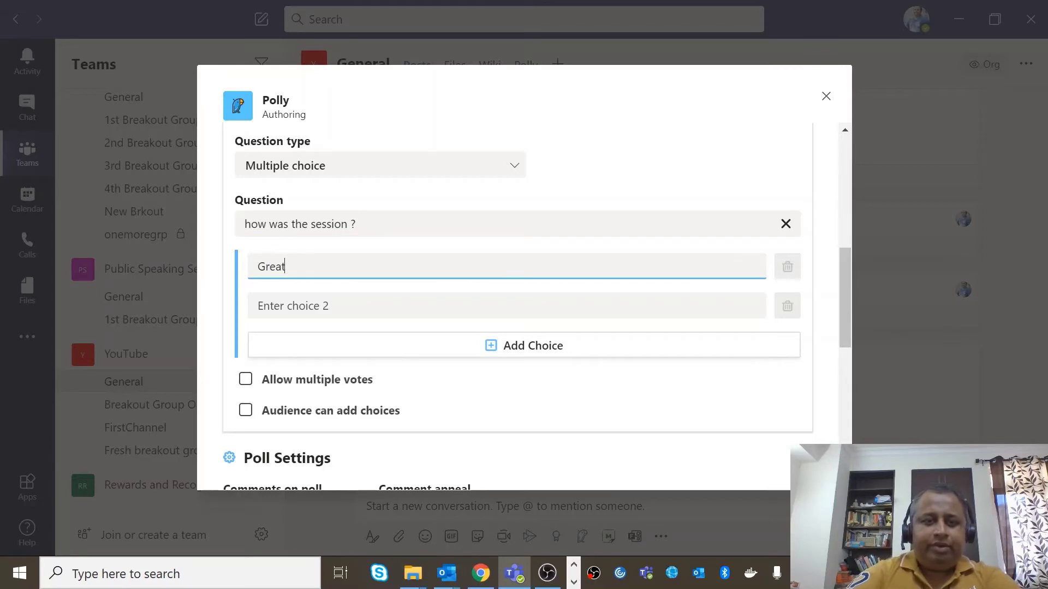
{"action": "left_click", "coordinate": [318, 306]}
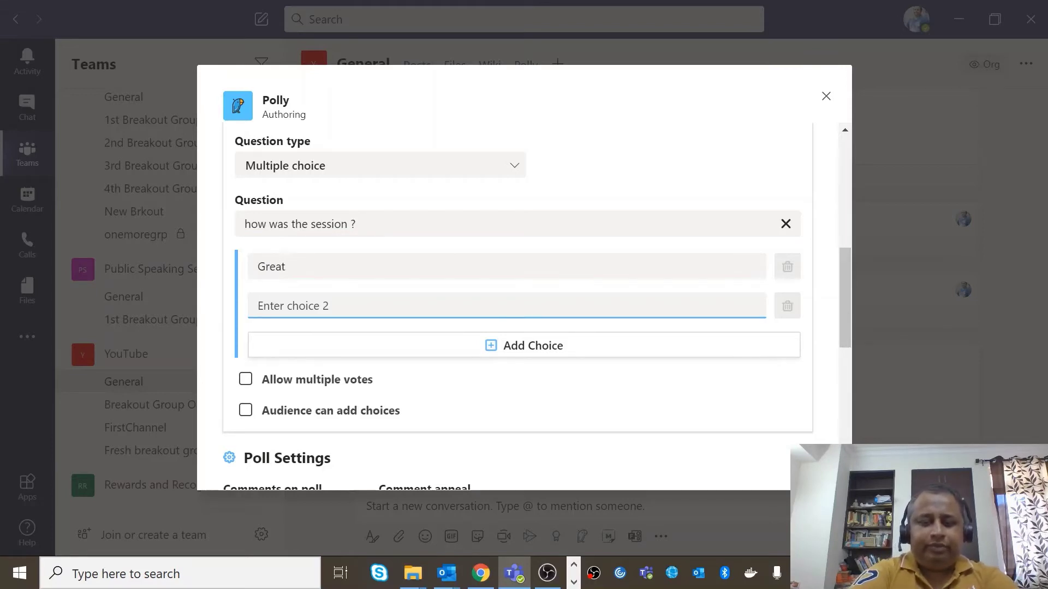
{"action": "type", "text": "Ok"}
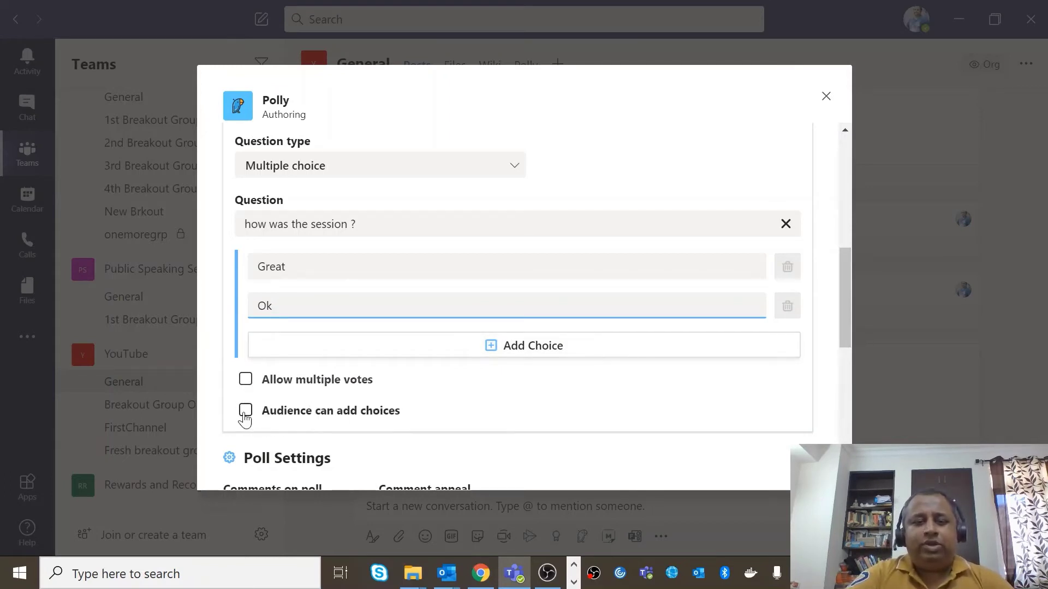
Preview and send the poll with its default settings, and submit a vote for Great on the posted card
{"action": "scroll", "coordinate": [682, 382], "scroll_direction": "down", "scroll_amount": 6}
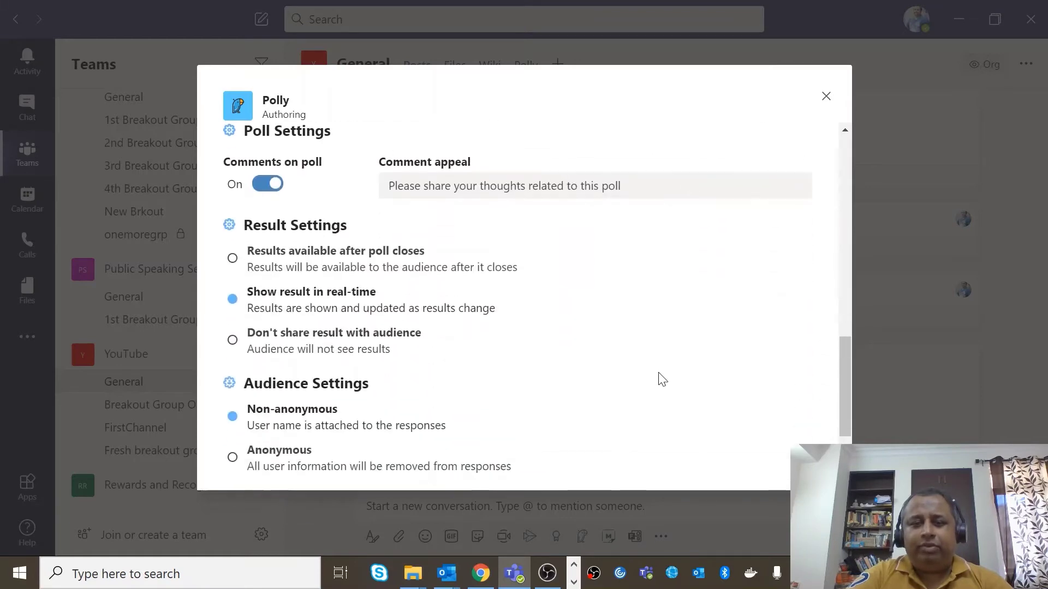
{"action": "scroll", "coordinate": [577, 375], "scroll_direction": "down", "scroll_amount": 3}
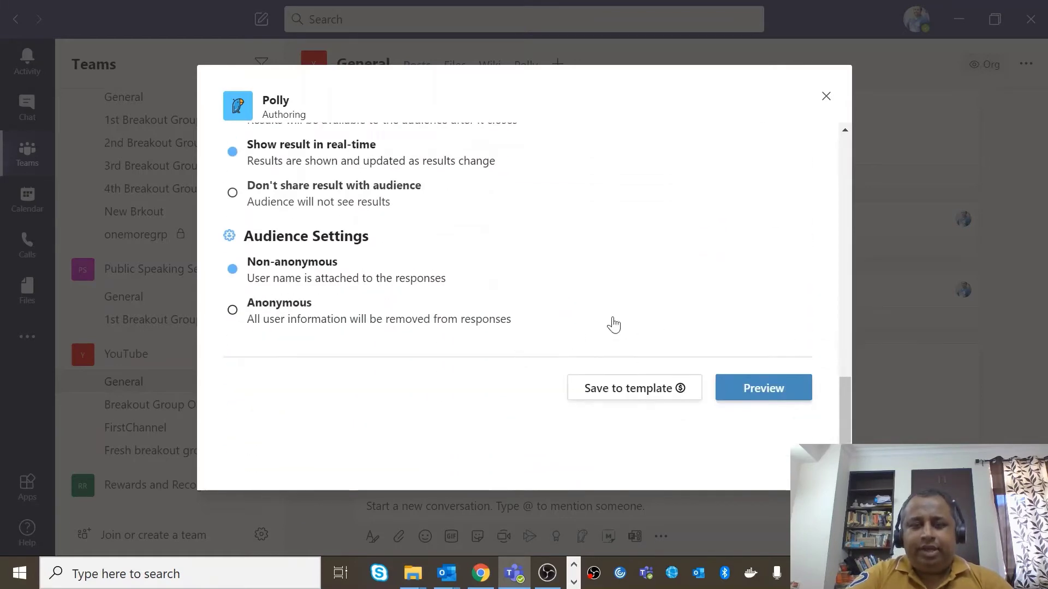
{"action": "left_click", "coordinate": [763, 392]}
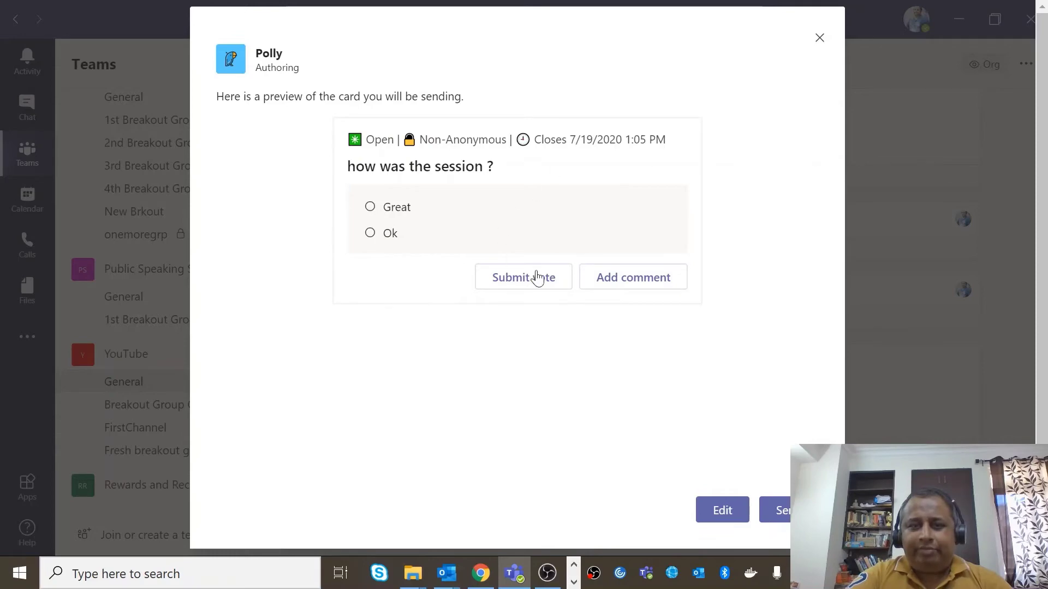
{"action": "left_click", "coordinate": [785, 514]}
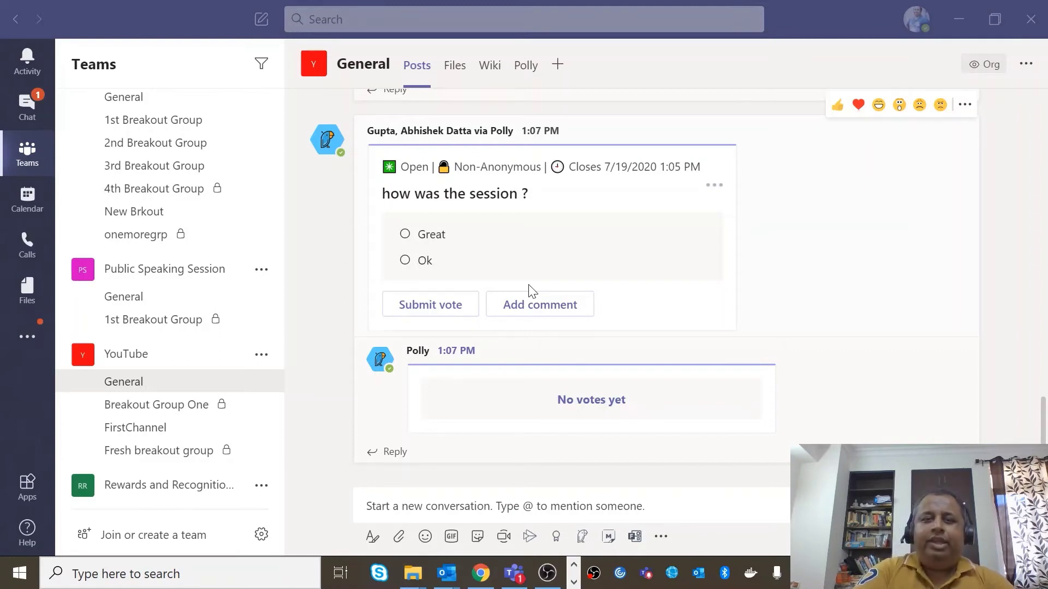
{"action": "left_click", "coordinate": [406, 235]}
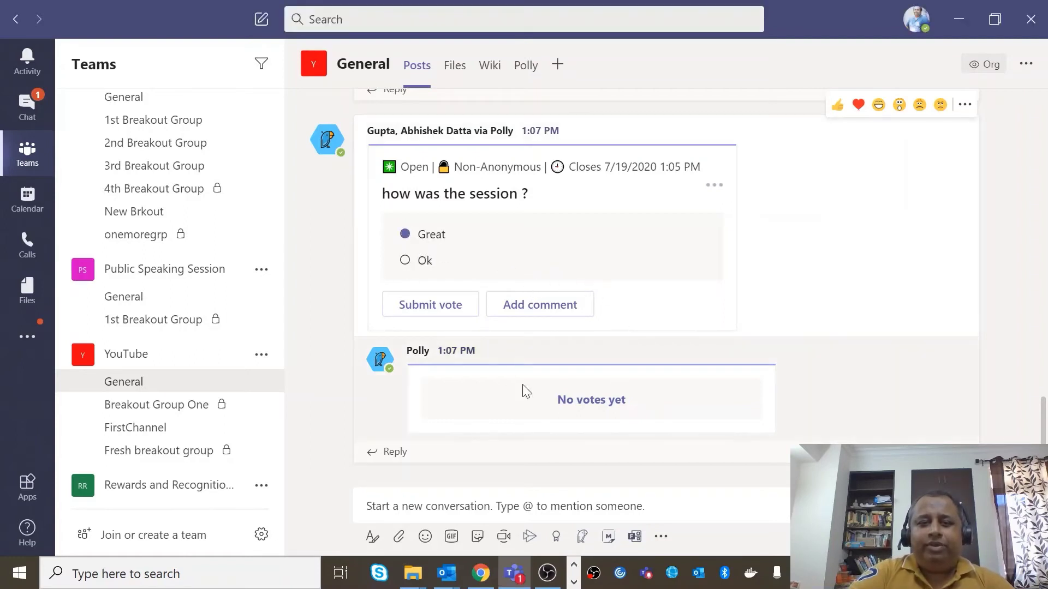
{"action": "left_click", "coordinate": [425, 306]}
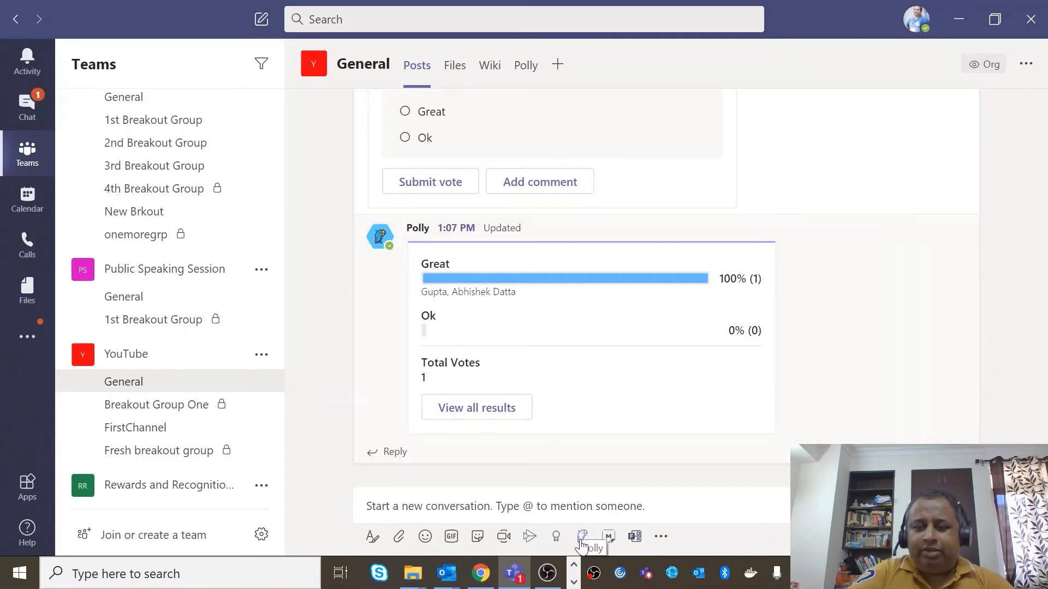
Post a second poll by mentioning Polly in a new channel message reading "how was this training session? Great, Ok"
{"action": "left_click", "coordinate": [505, 507]}
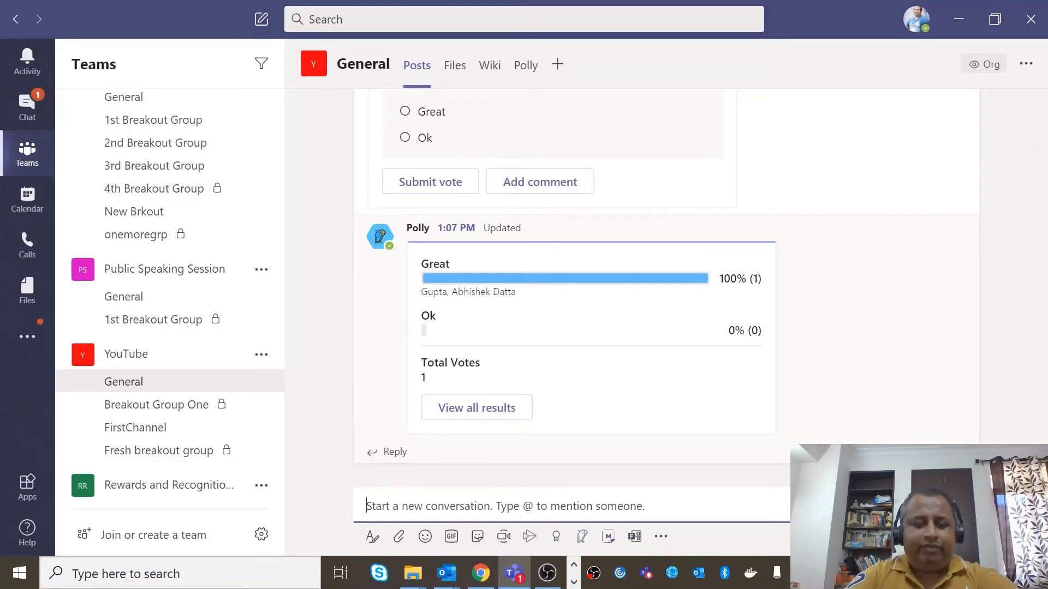
{"action": "type", "text": "@"}
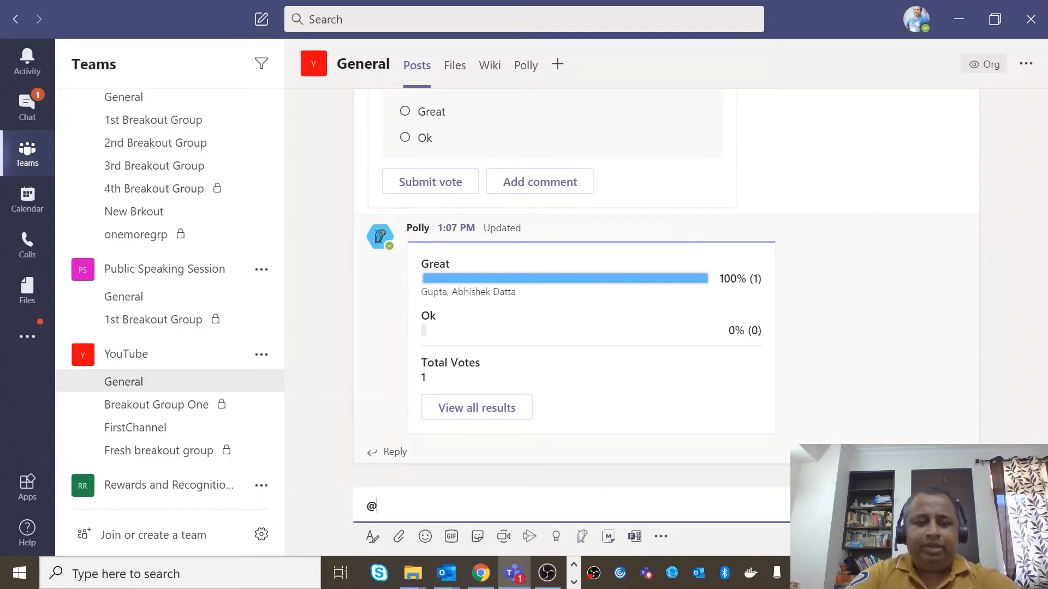
{"action": "type", "text": "polly"}
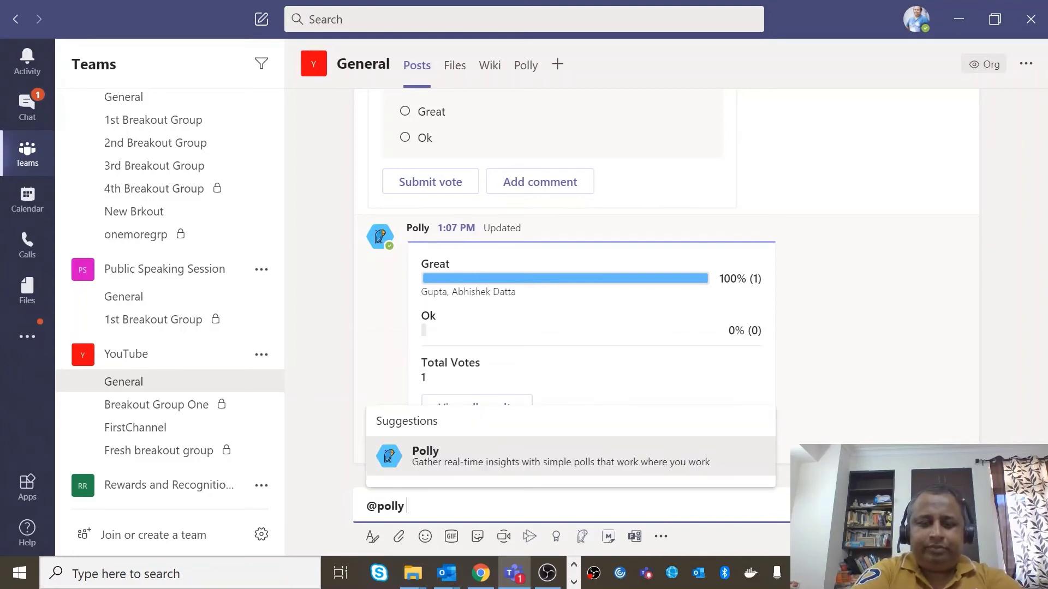
{"action": "key", "text": "Return"}
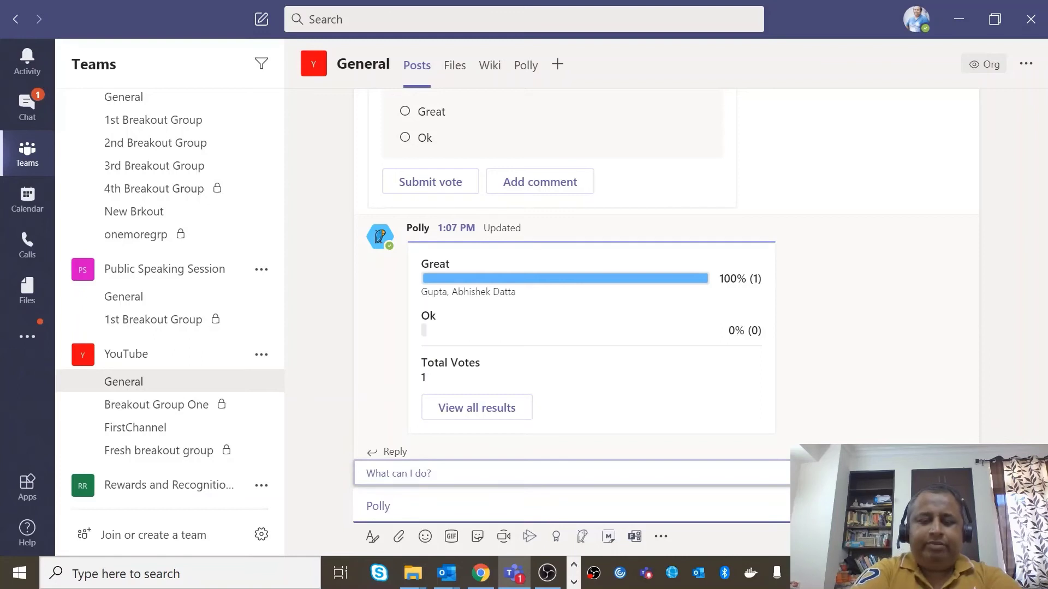
{"action": "type", "text": "ho"}
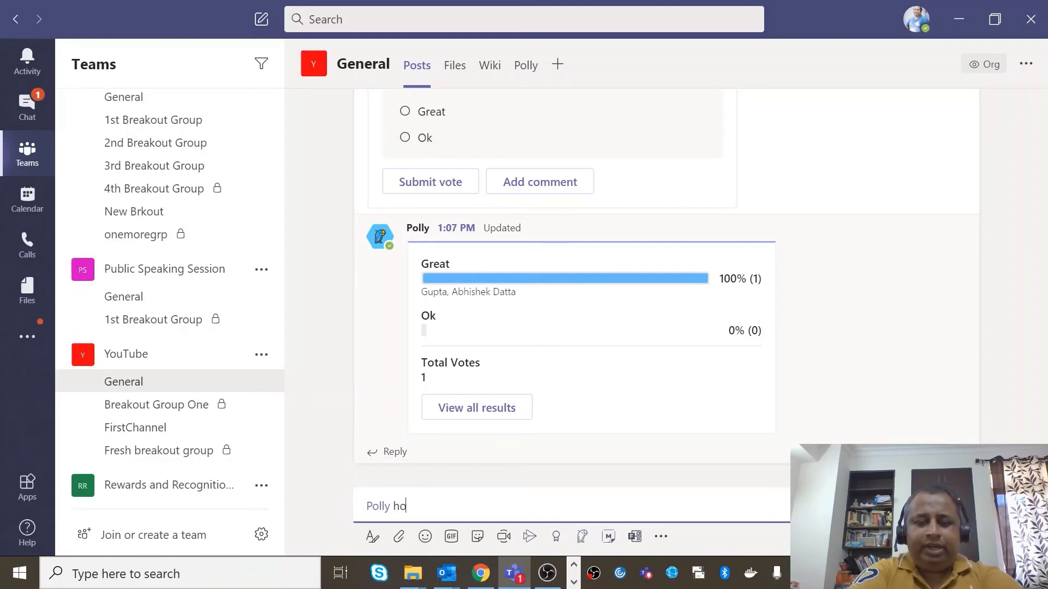
{"action": "type", "text": "w was"}
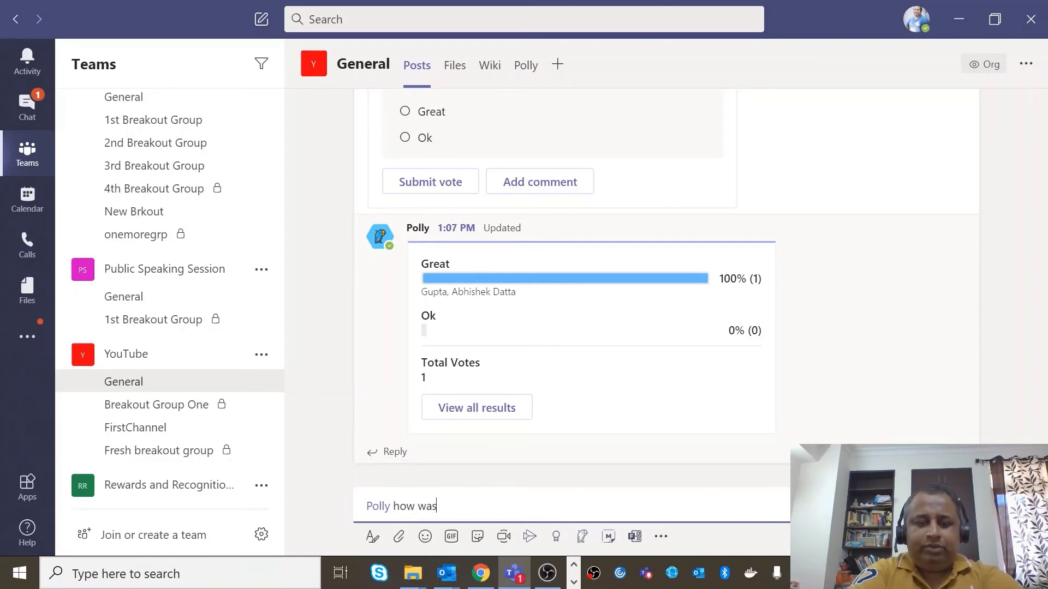
{"action": "type", "text": " this"}
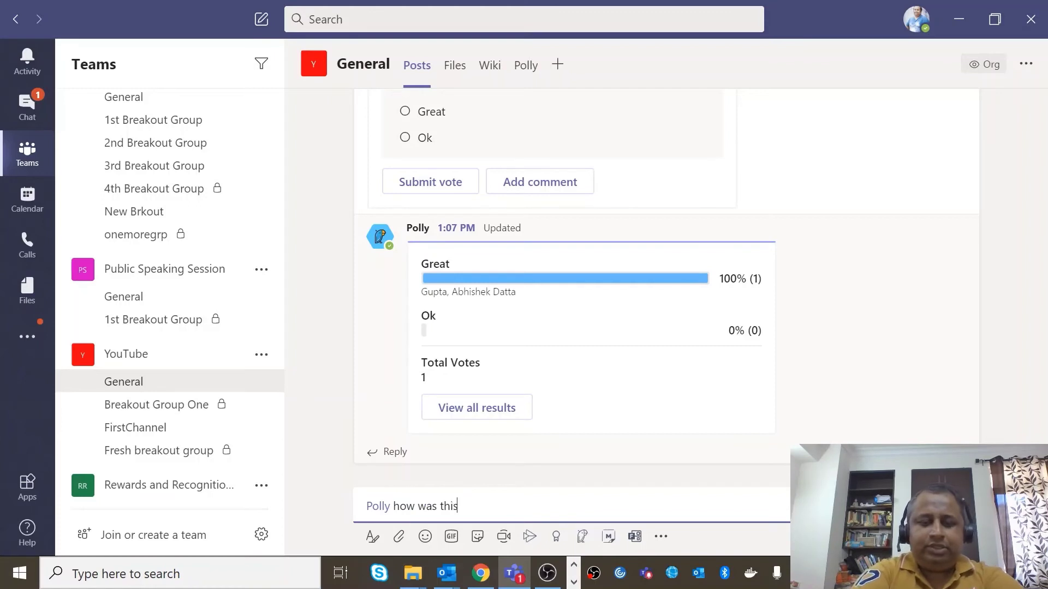
{"action": "type", "text": " trai"}
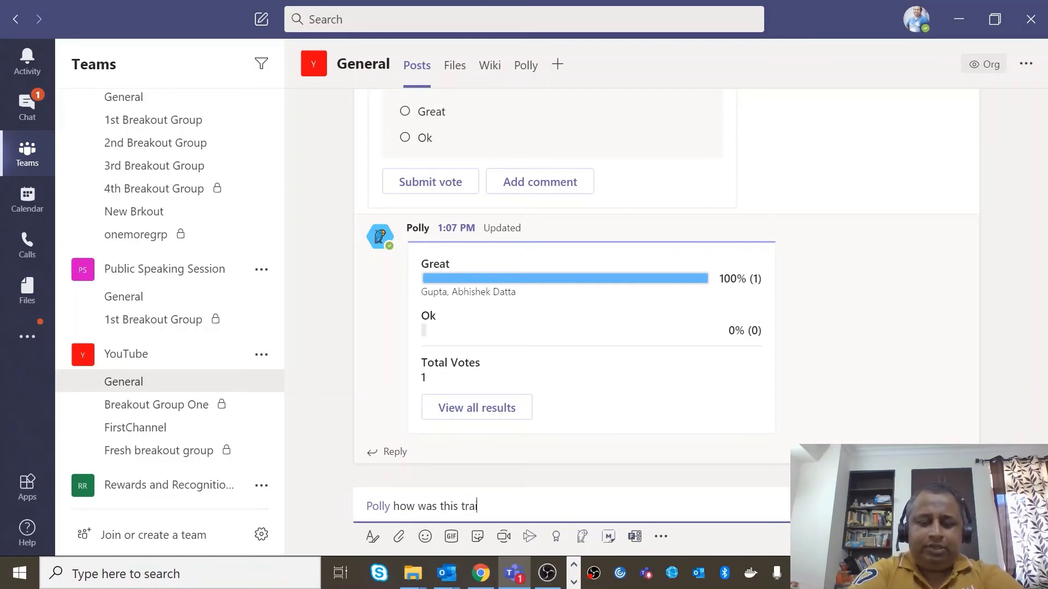
{"action": "type", "text": "ning session"}
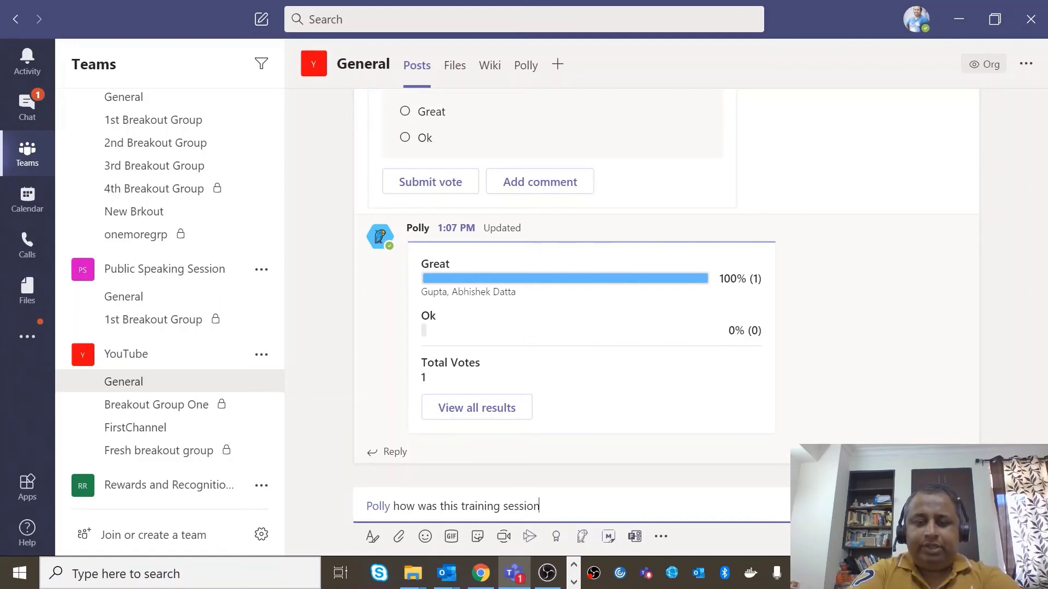
{"action": "type", "text": "? Great"}
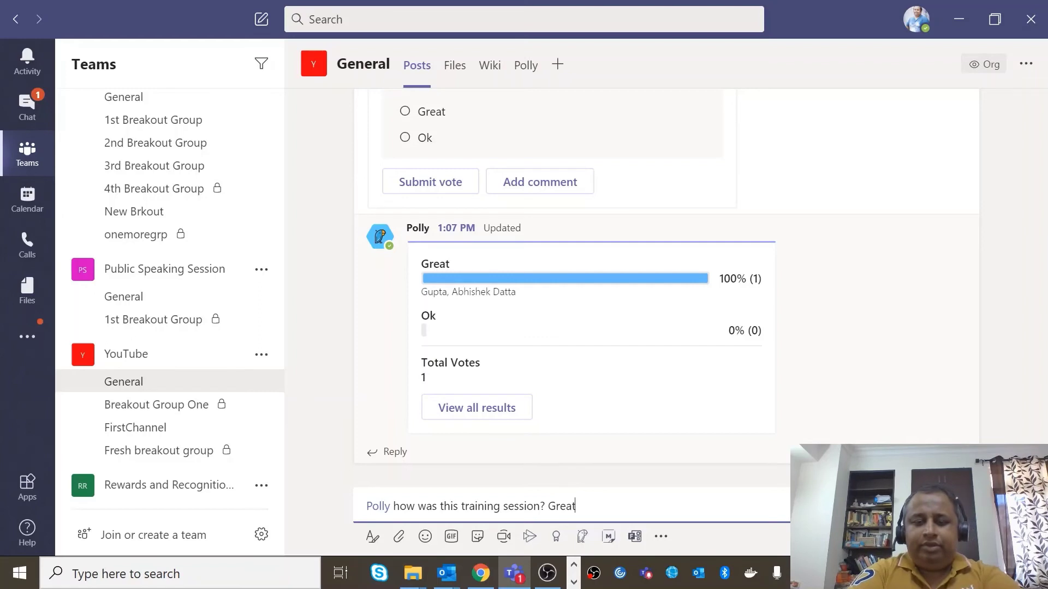
{"action": "type", "text": ","}
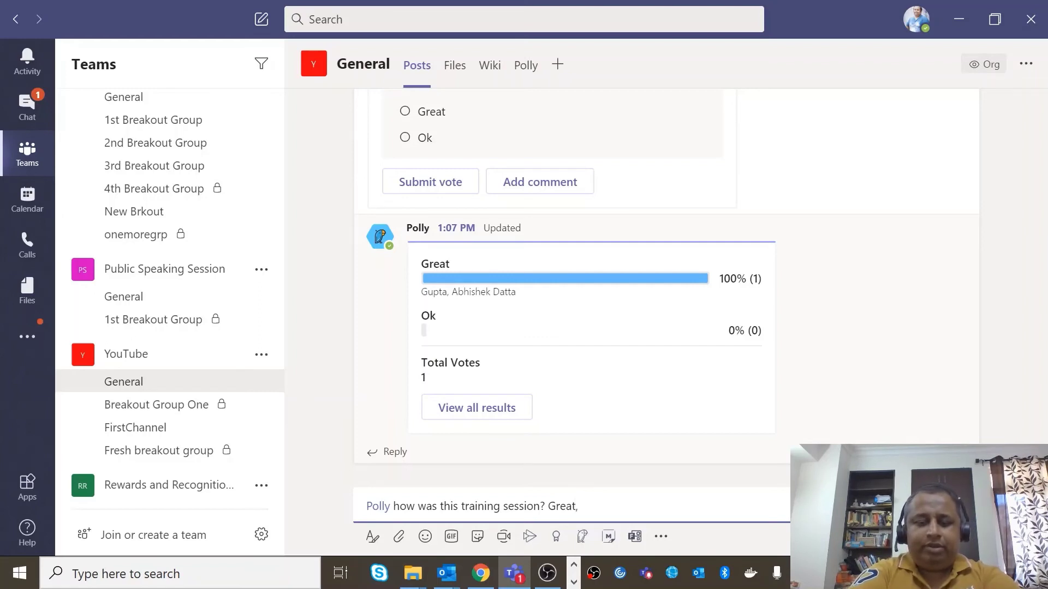
{"action": "type", "text": " Ok"}
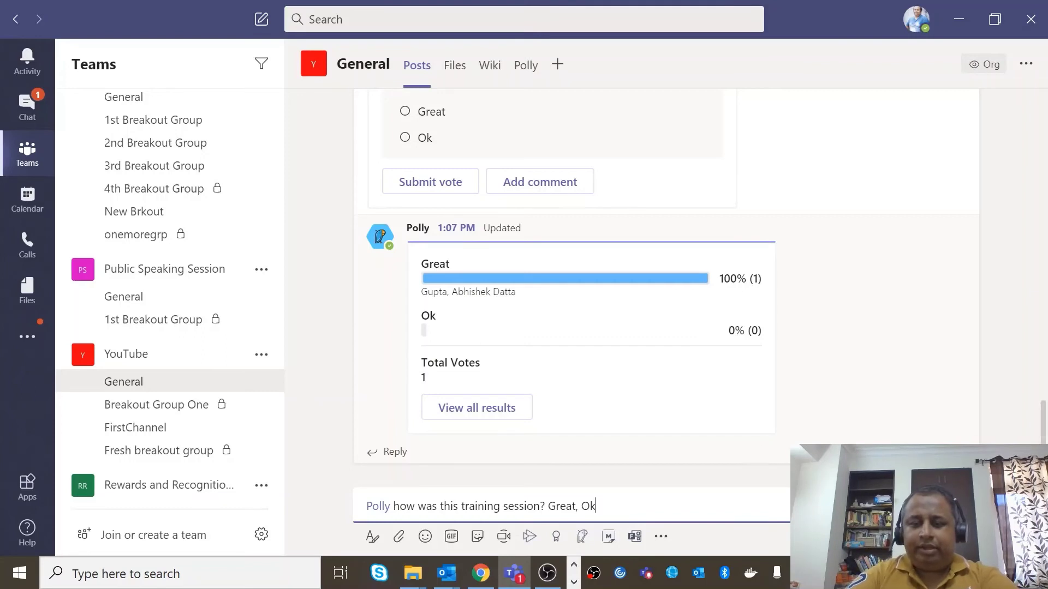
{"action": "key", "text": "Return"}
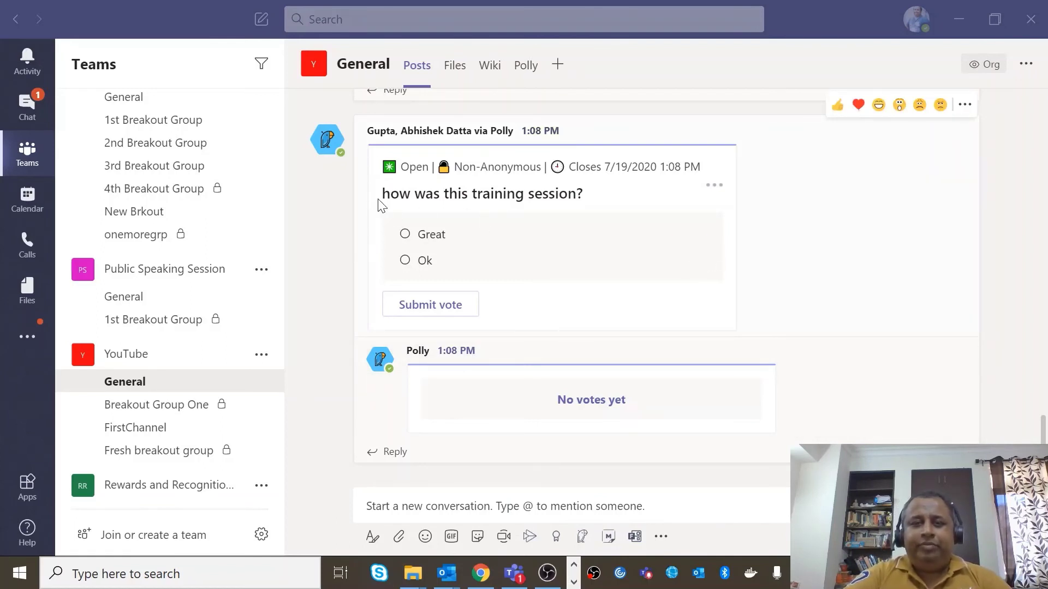
Submit a vote for Great on the "how was this training session?" poll
{"action": "left_click", "coordinate": [405, 235]}
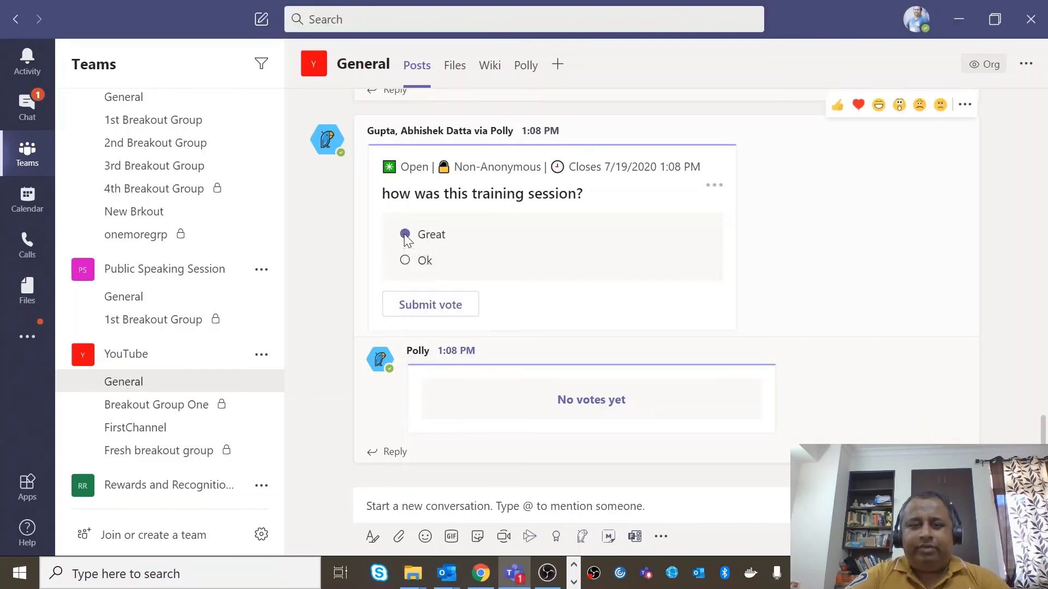
{"action": "left_click", "coordinate": [440, 305]}
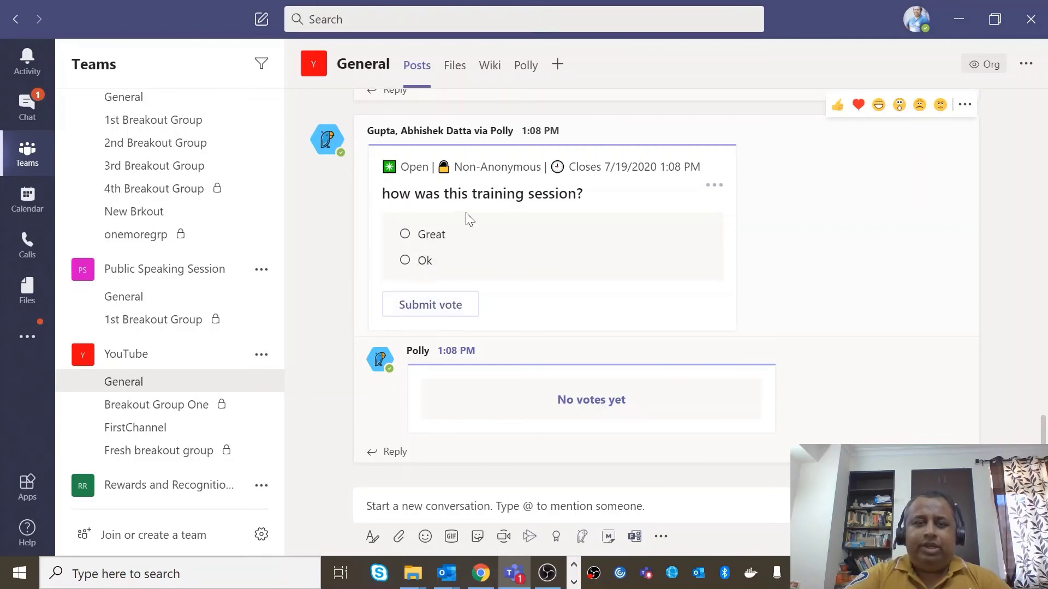